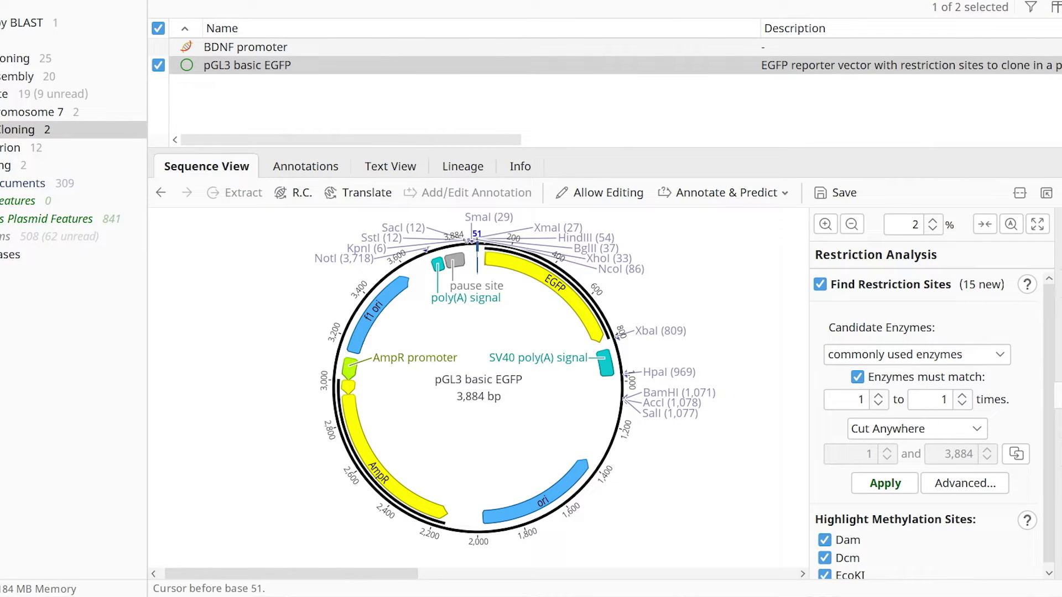
Zoom into the plasmid map and select the AAGCTT HindIII site at bases 53–58.
{"action": "scroll", "coordinate": [480, 246], "scroll_direction": "up", "scroll_amount": 5}
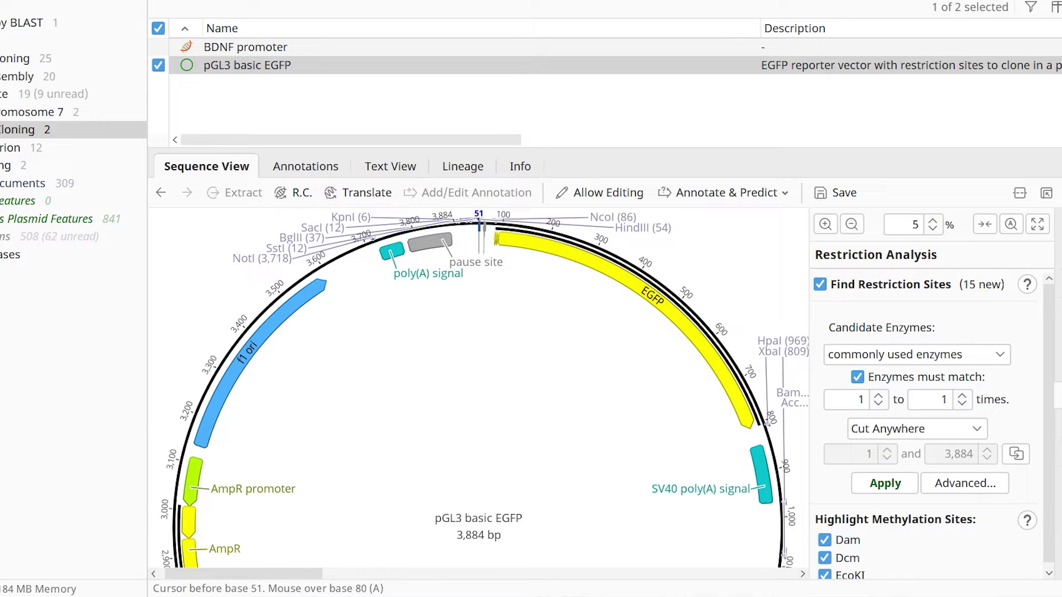
{"action": "scroll", "coordinate": [480, 246], "scroll_direction": "up", "scroll_amount": 1}
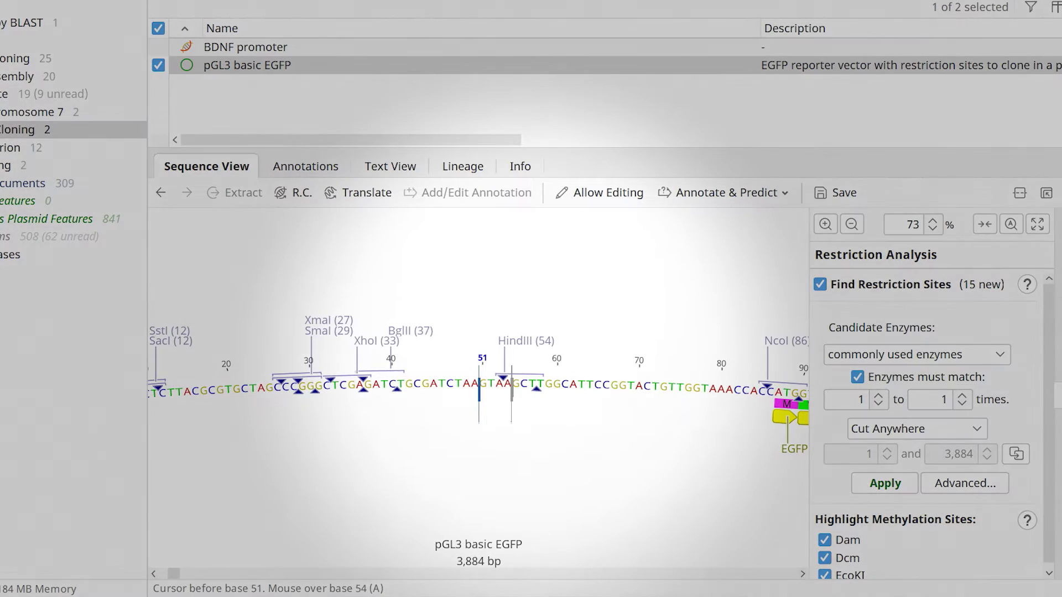
{"action": "left_click", "coordinate": [512, 341]}
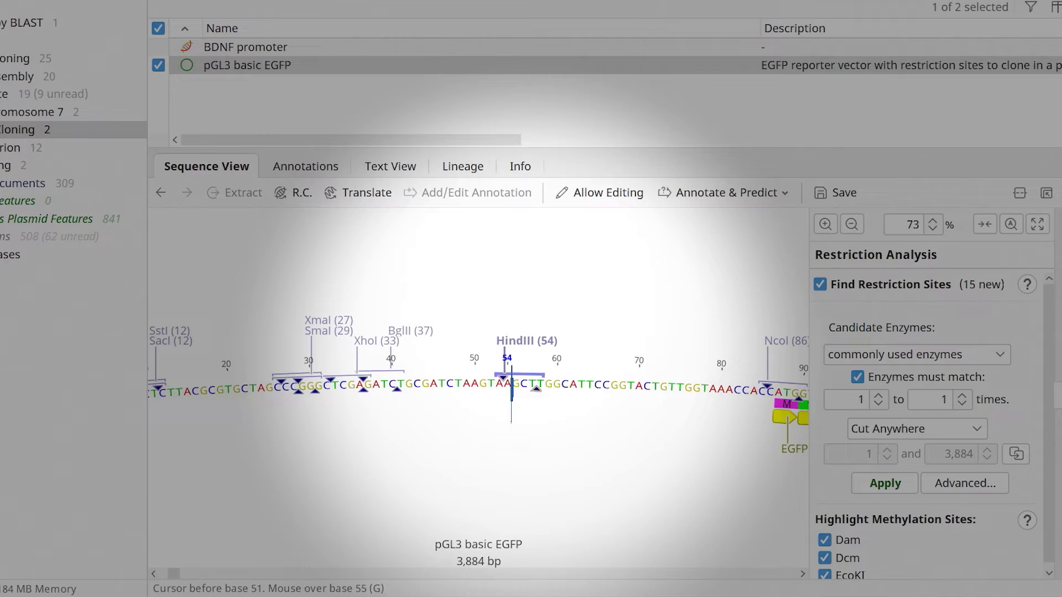
{"action": "mouse_move", "coordinate": [515, 385]}
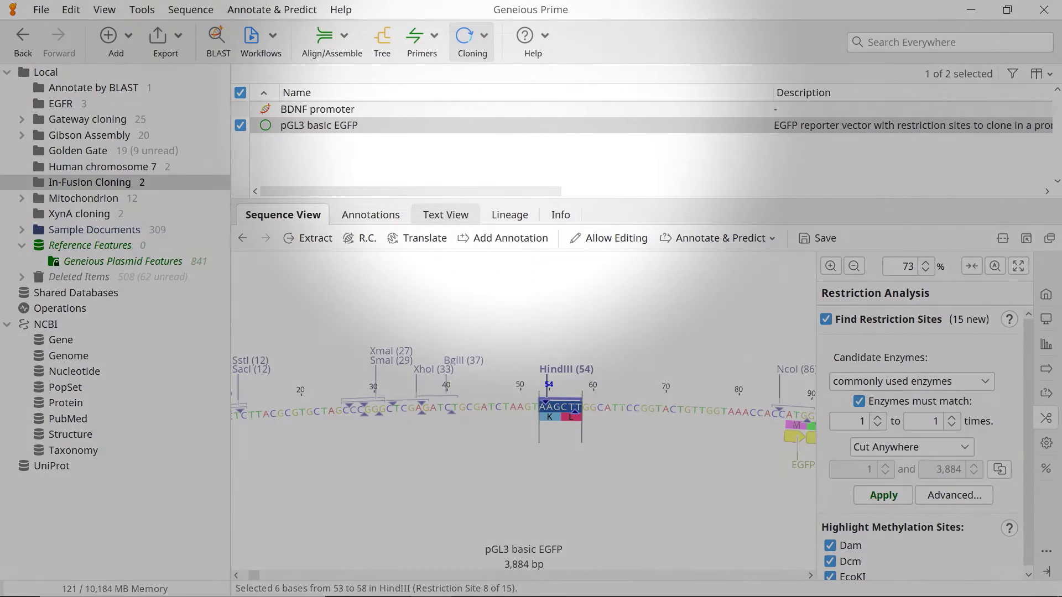
Digest pGL3 basic EGFP with HindIII to create the linear 'pGL3 basic EGFP (digested by HindIII)' document.
{"action": "left_click", "coordinate": [472, 39]}
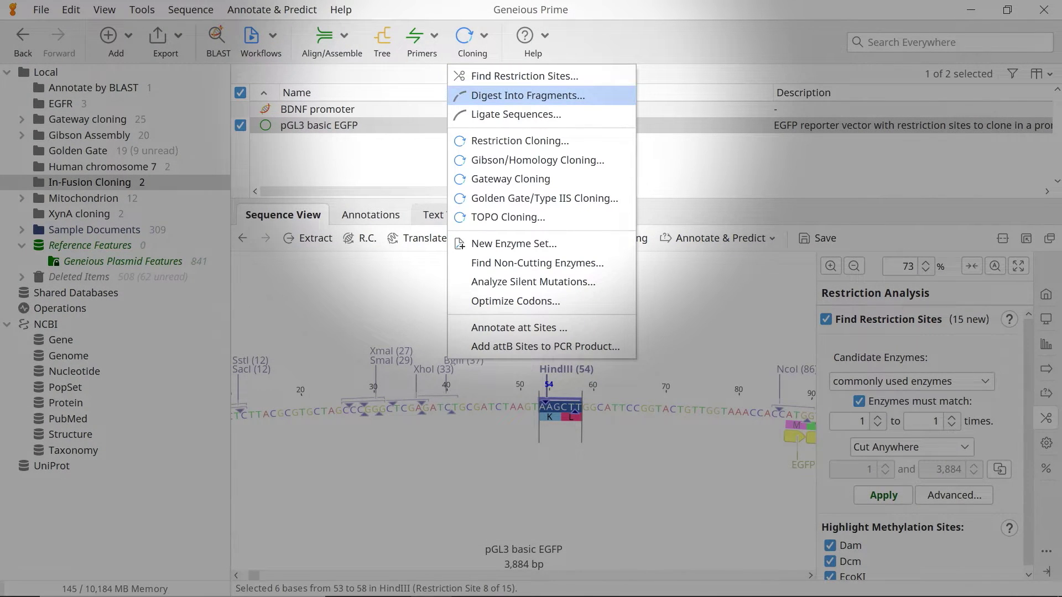
{"action": "left_click", "coordinate": [528, 95]}
{"action": "scroll", "coordinate": [220, 413], "scroll_direction": "down", "scroll_amount": 1}
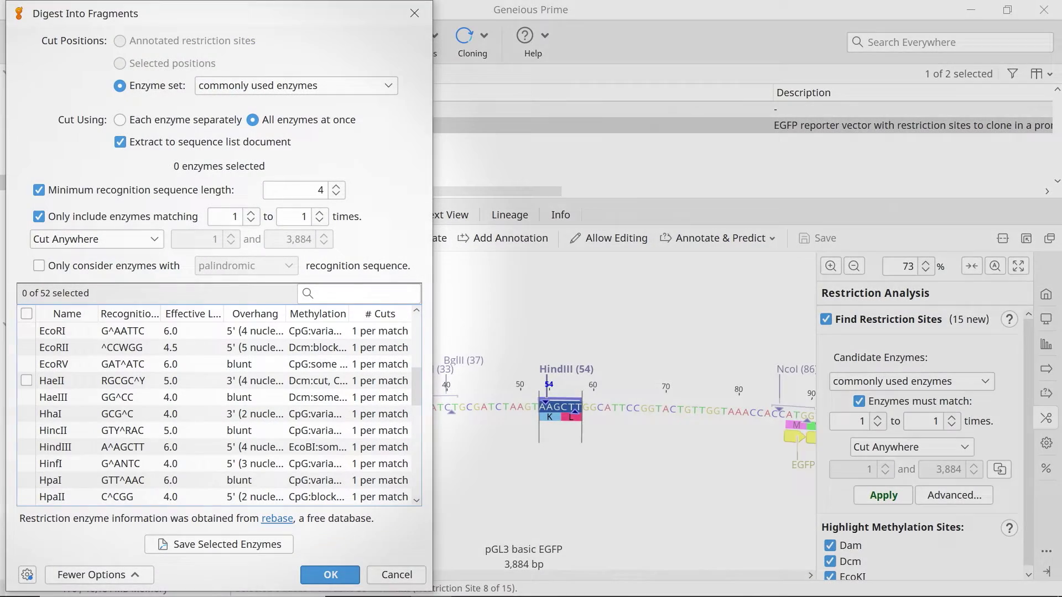
{"action": "left_click", "coordinate": [26, 447]}
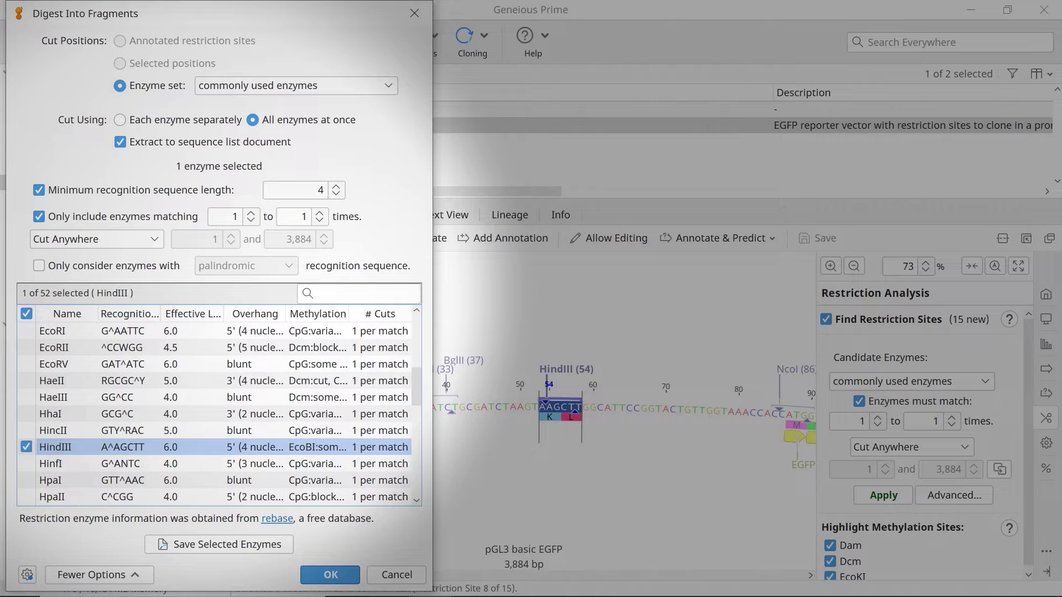
{"action": "left_click", "coordinate": [330, 575]}
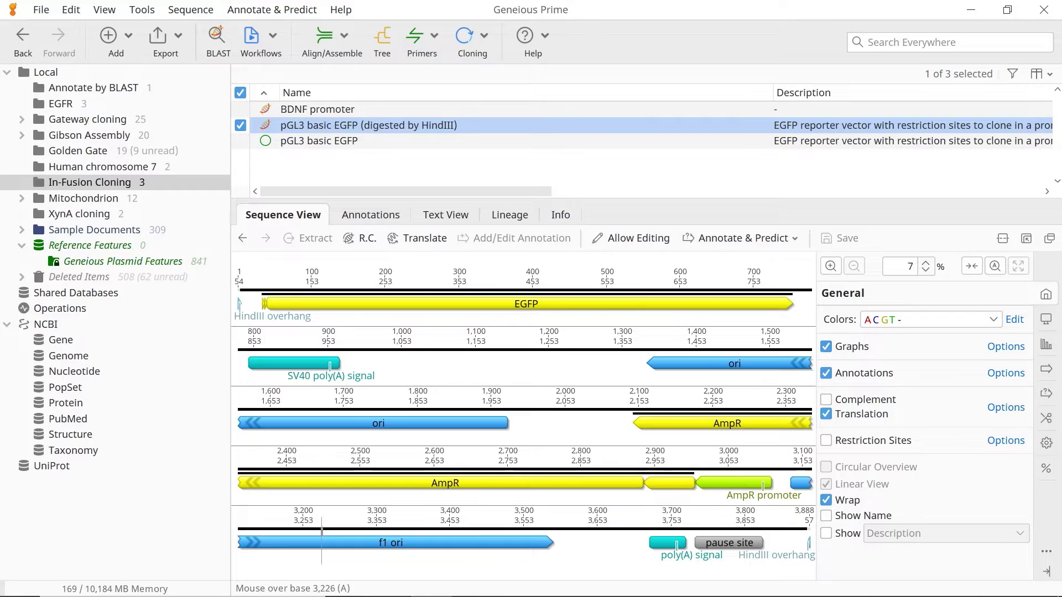
On the uncut plasmid, select the 21-bp stretch at bases 65–85 (59.8°C) past HindIII.
{"action": "key", "text": "Down"}
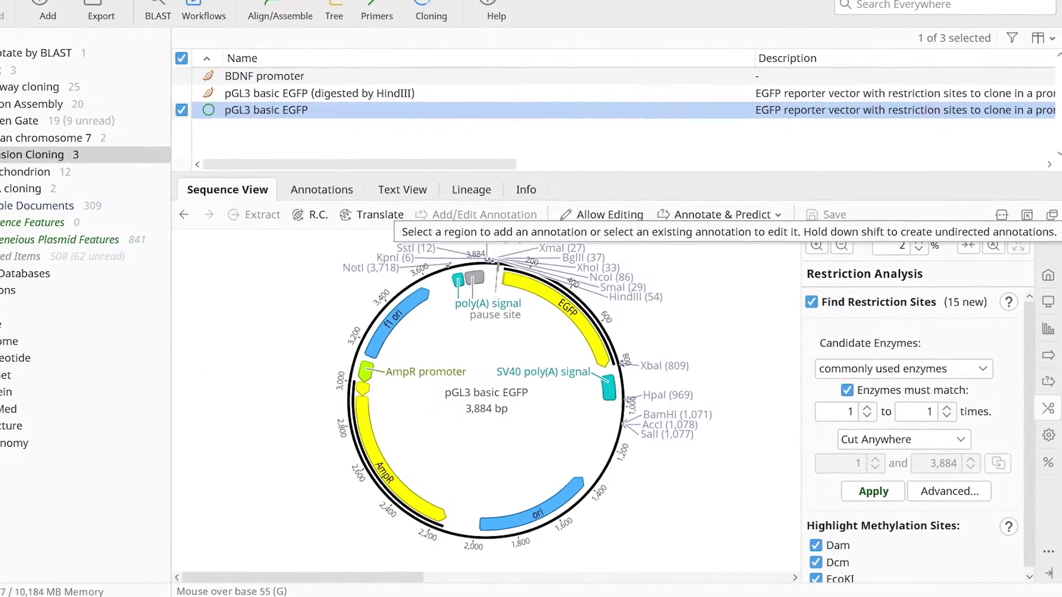
{"action": "left_click", "coordinate": [498, 264]}
{"action": "scroll", "coordinate": [499, 264], "scroll_direction": "up", "scroll_amount": 10}
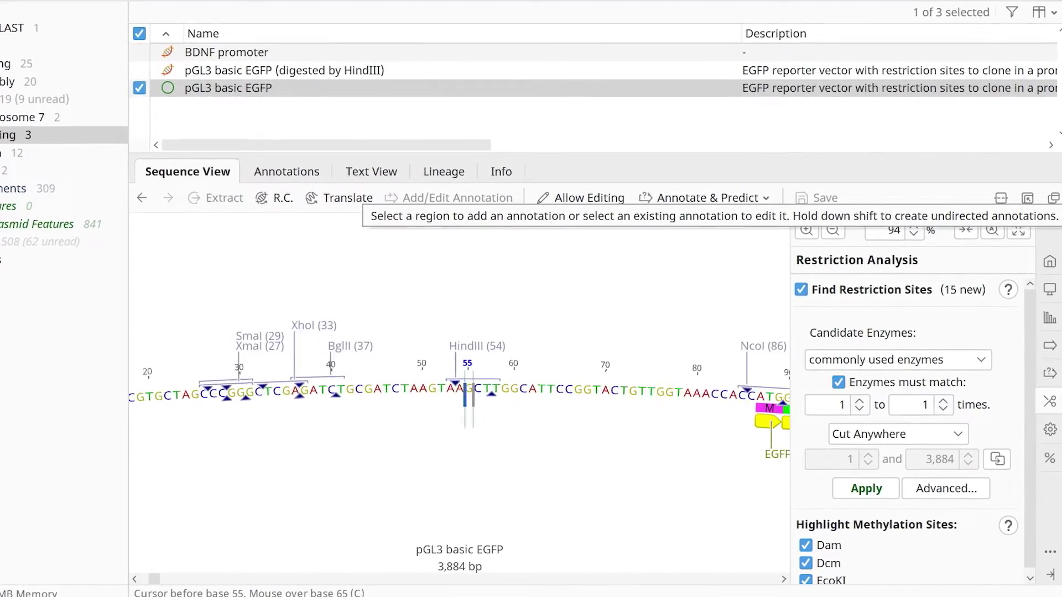
{"action": "scroll", "coordinate": [559, 387], "scroll_direction": "up", "scroll_amount": 1}
{"action": "scroll", "coordinate": [469, 392], "scroll_direction": "left", "scroll_amount": 3}
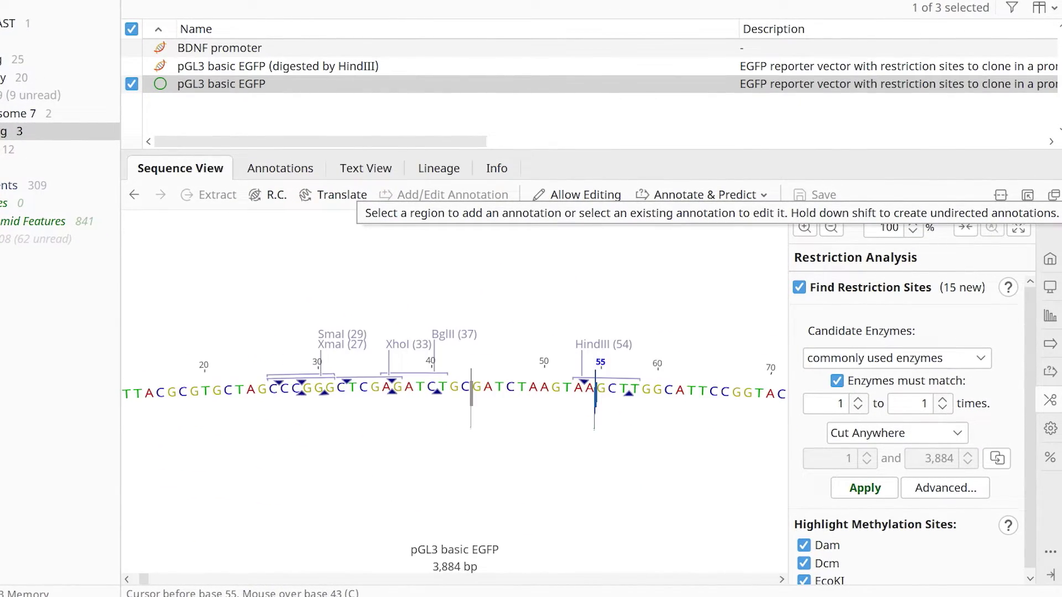
{"action": "scroll", "coordinate": [470, 398], "scroll_direction": "right", "scroll_amount": 5}
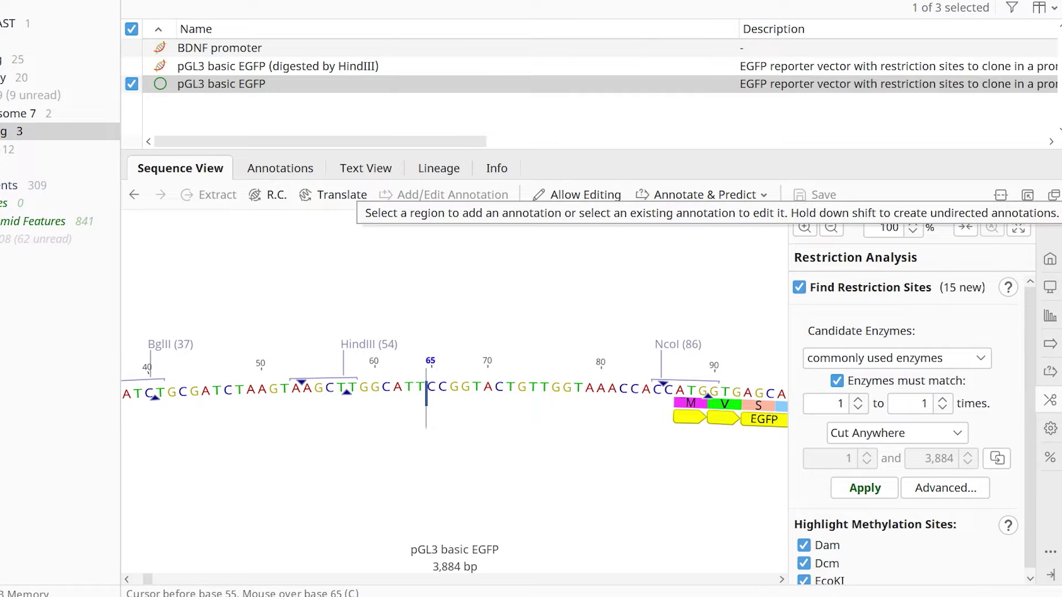
{"action": "left_click_drag", "start_coordinate": [426, 392], "coordinate": [662, 389]}
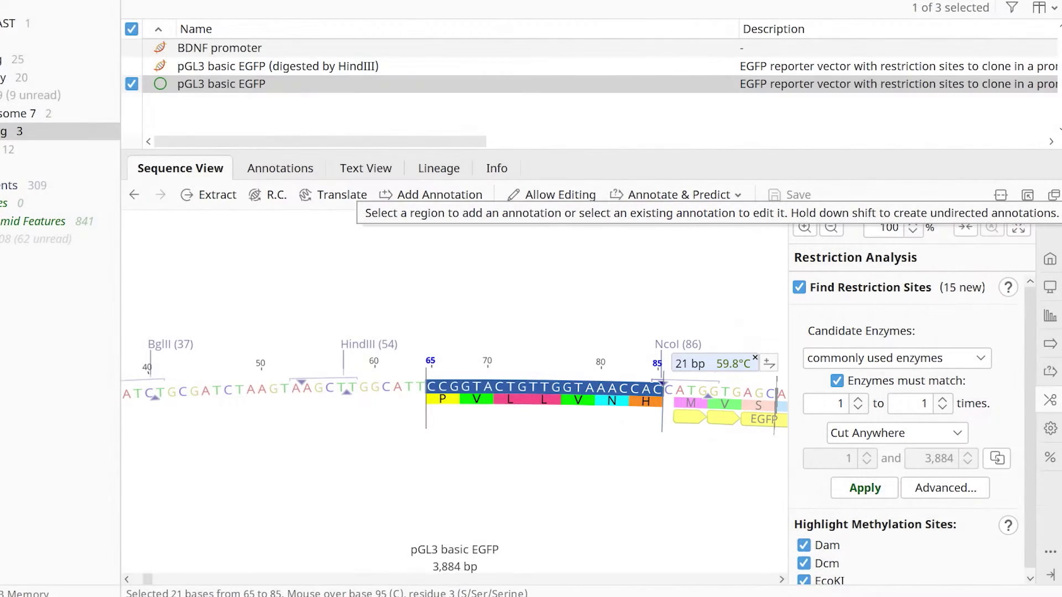
Annotate bases 65–85 as a forward Primer Bind named 'Forward'.
{"action": "left_click", "coordinate": [431, 195]}
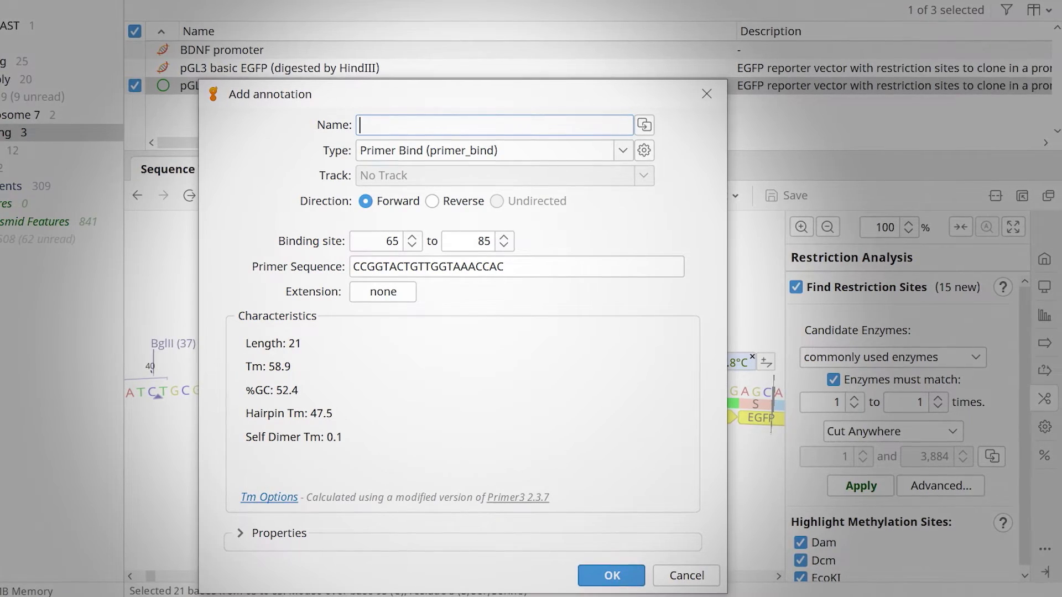
{"action": "type", "text": "Forwa"}
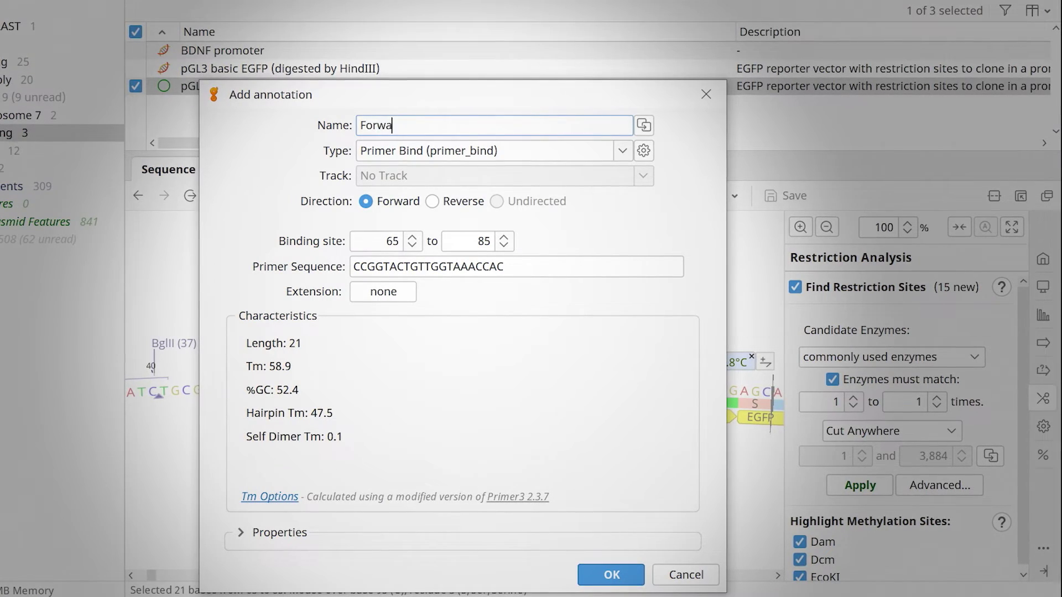
{"action": "type", "text": "rd"}
{"action": "key", "text": "Tab"}
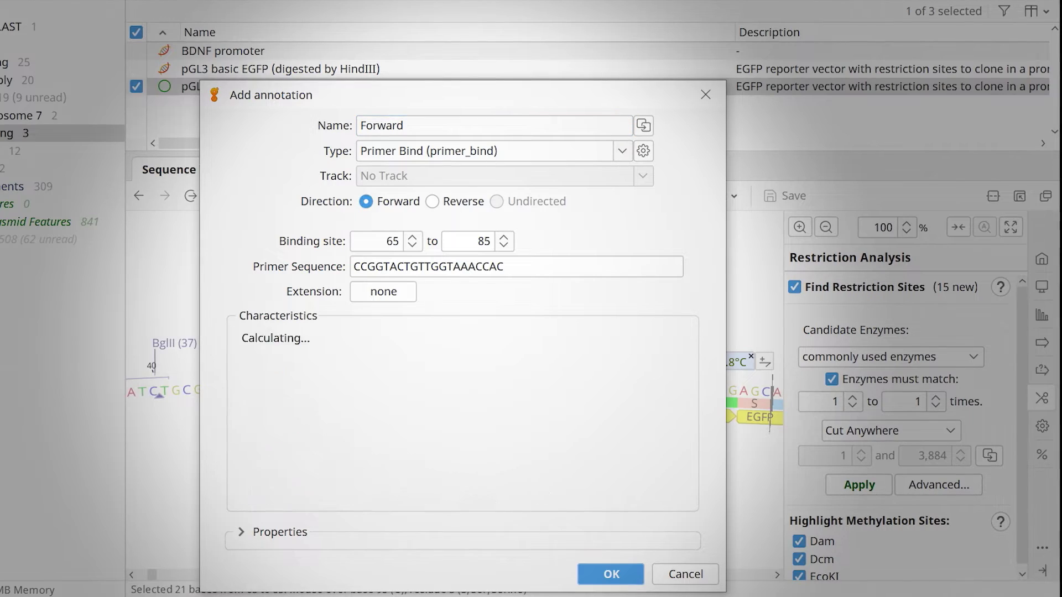
{"action": "key", "text": "Return"}
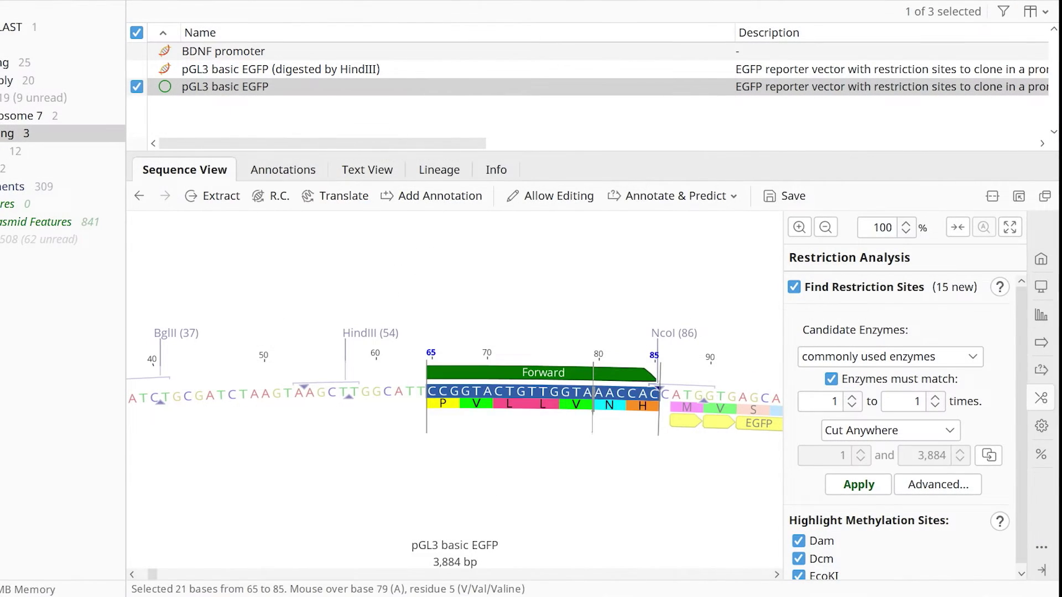
{"action": "mouse_move", "coordinate": [443, 398]}
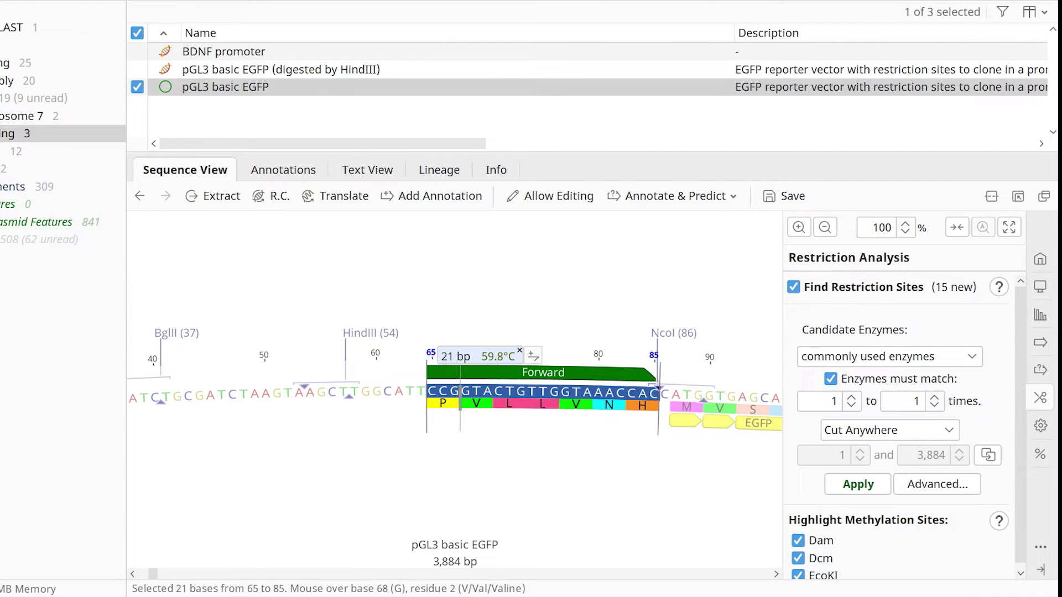
Annotate bases 41–64 as a 'Reverse' primer bind, then save and propagate changes to descendants.
{"action": "left_click", "coordinate": [460, 398]}
{"action": "left_click_drag", "start_coordinate": [426, 398], "coordinate": [161, 398]}
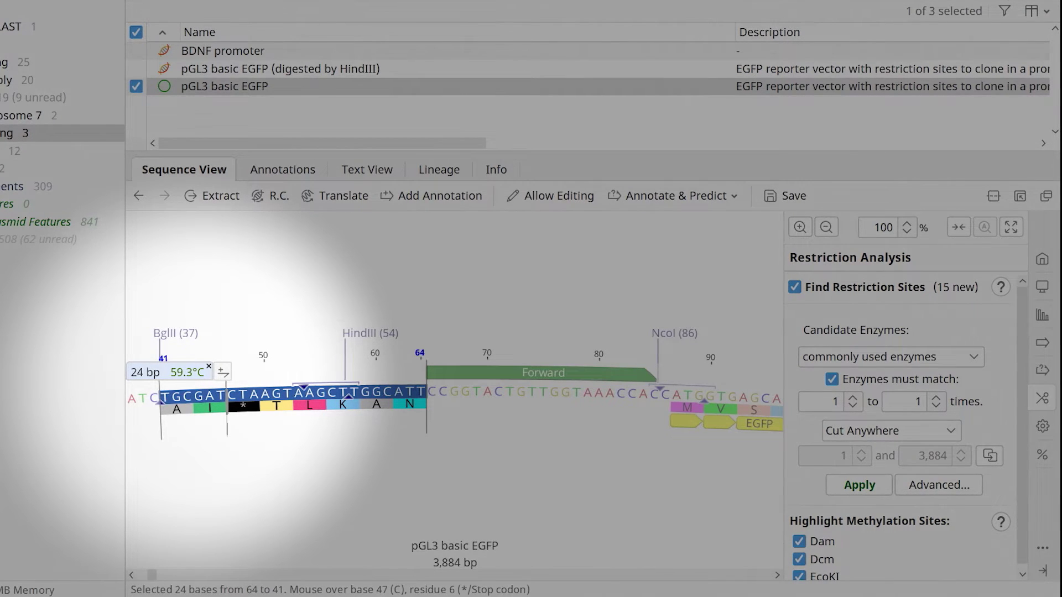
{"action": "key", "text": "ctrl+shift+a"}
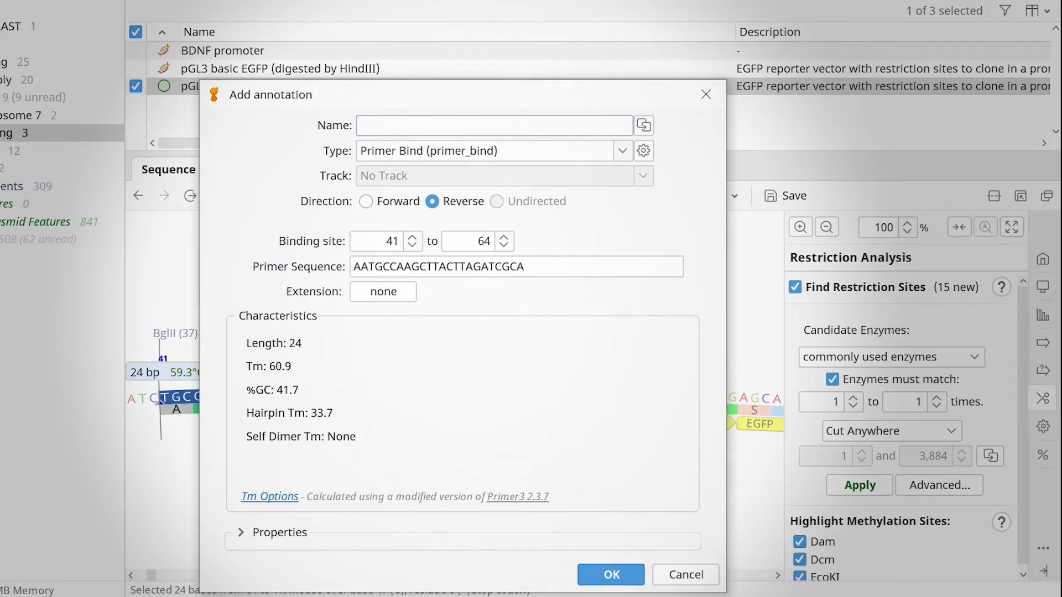
{"action": "type", "text": "Reverse"}
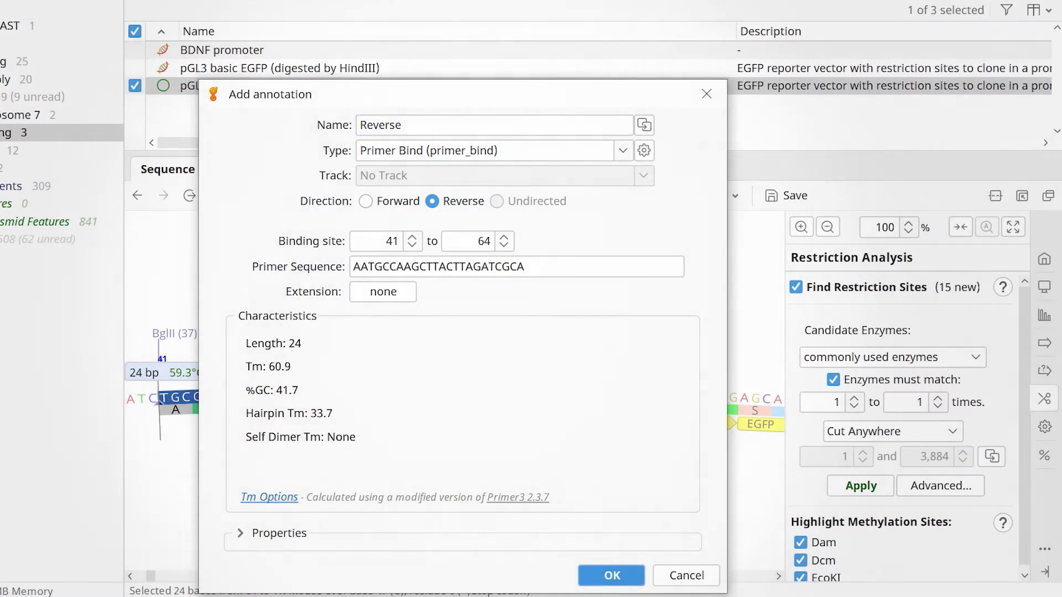
{"action": "key", "text": "Return"}
{"action": "key", "text": "ctrl+s"}
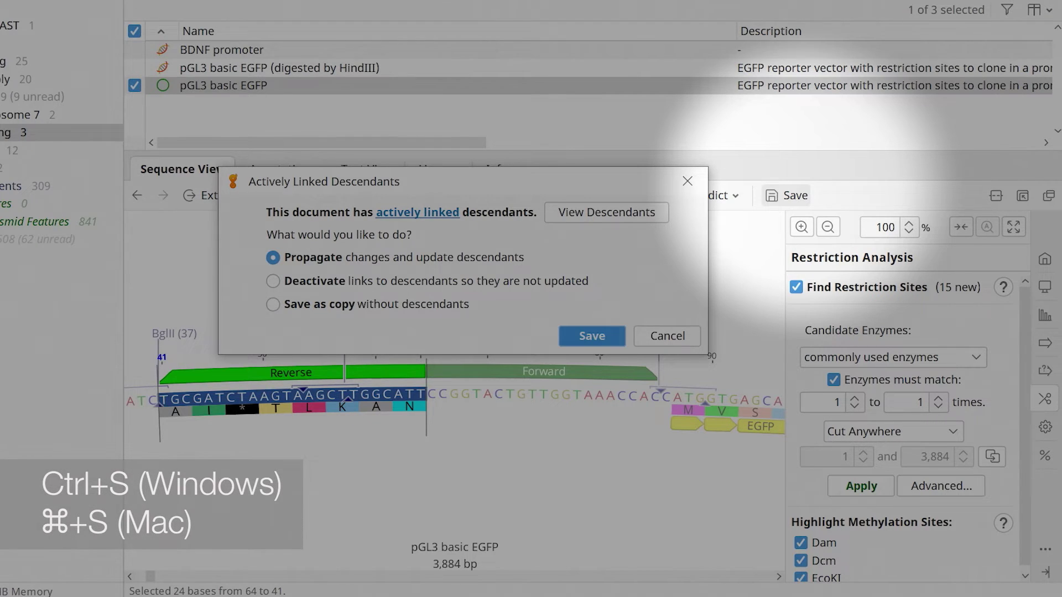
{"action": "key", "text": "Return"}
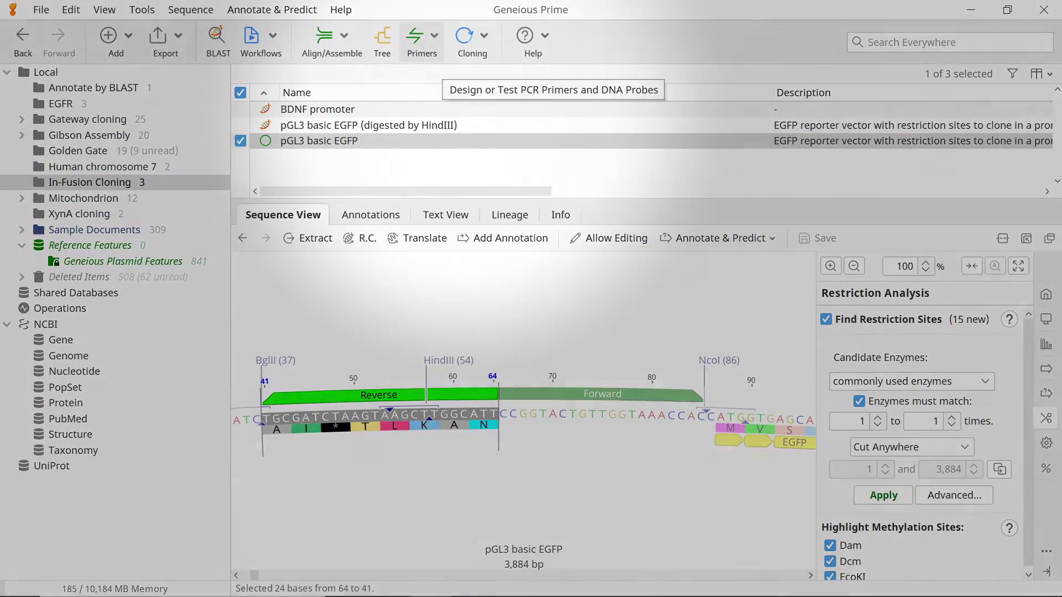
Extract the 3,884 bp PCR product between the Forward and Reverse primers.
{"action": "left_click", "coordinate": [418, 35]}
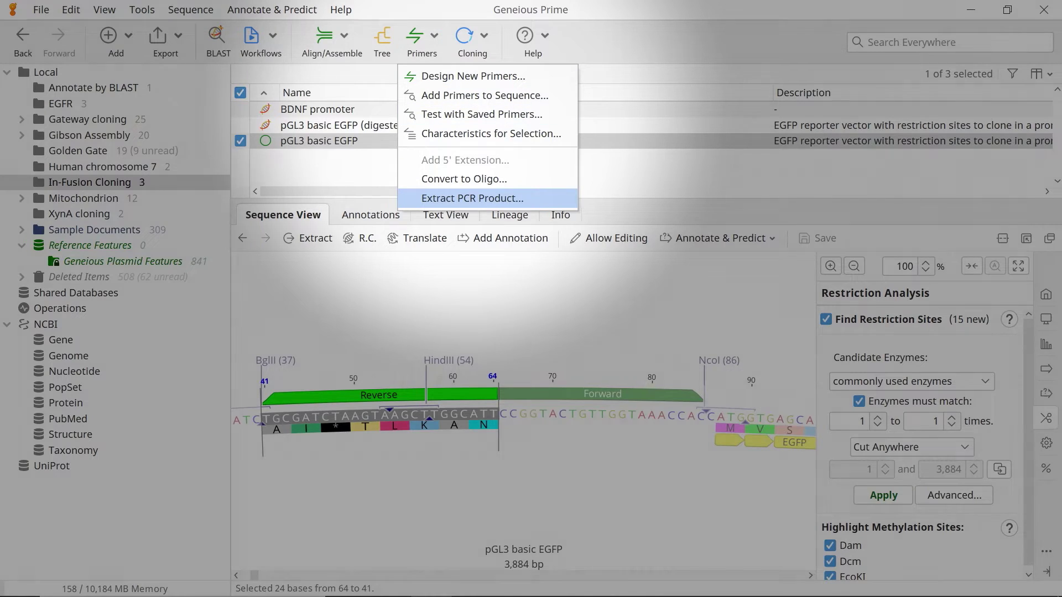
{"action": "left_click", "coordinate": [471, 198]}
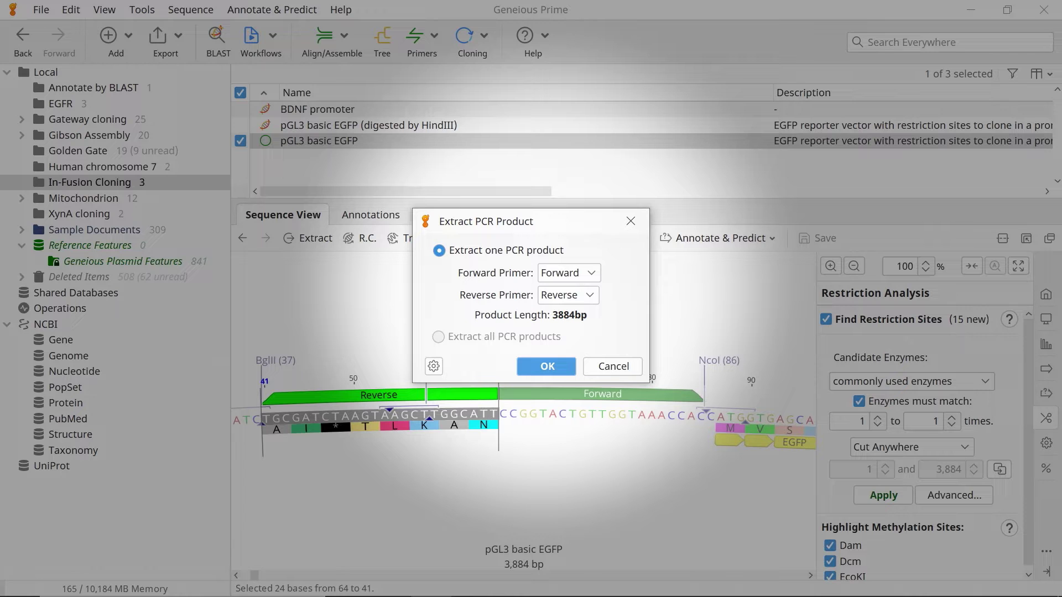
{"action": "key", "text": "Return"}
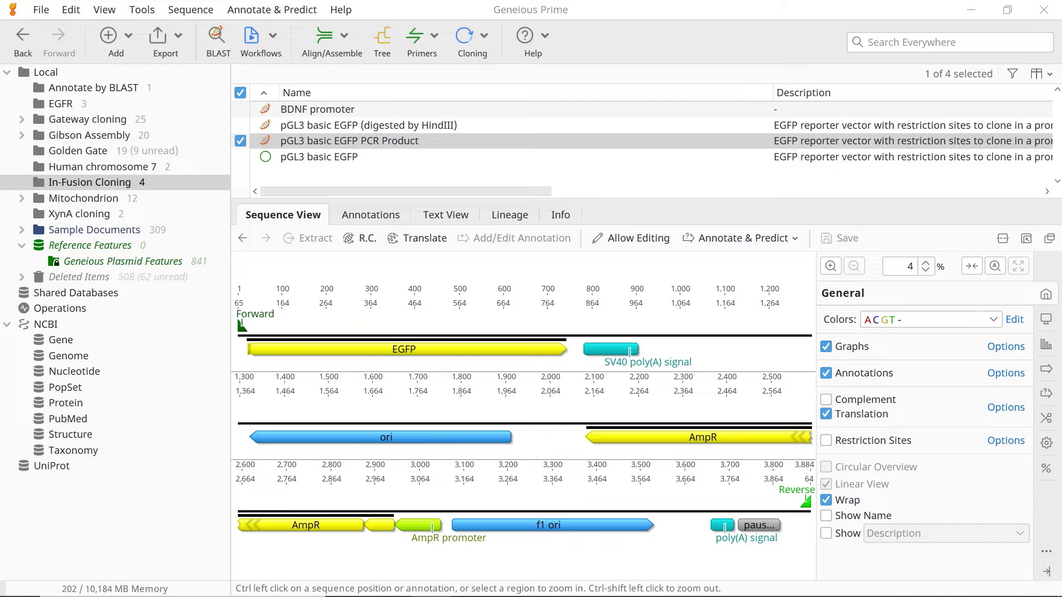
Start In-Fusion cloning of the 660 bp BDNF promoter with 'pGL3 basic EGFP (digested by HindIII)' as backbone.
{"action": "left_click", "coordinate": [317, 109]}
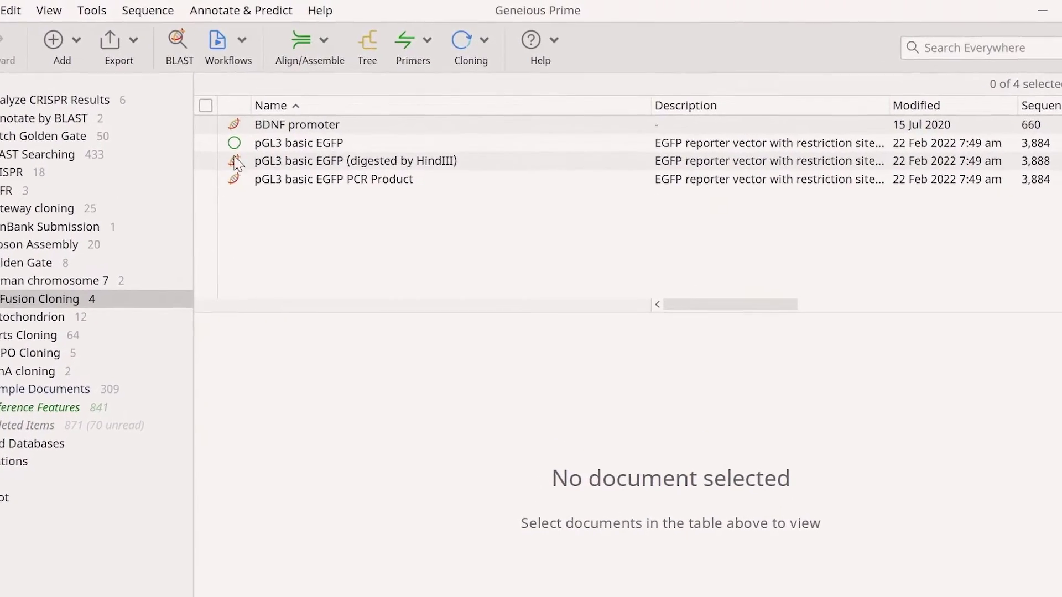
{"action": "left_click", "coordinate": [205, 161]}
{"action": "left_click", "coordinate": [202, 126]}
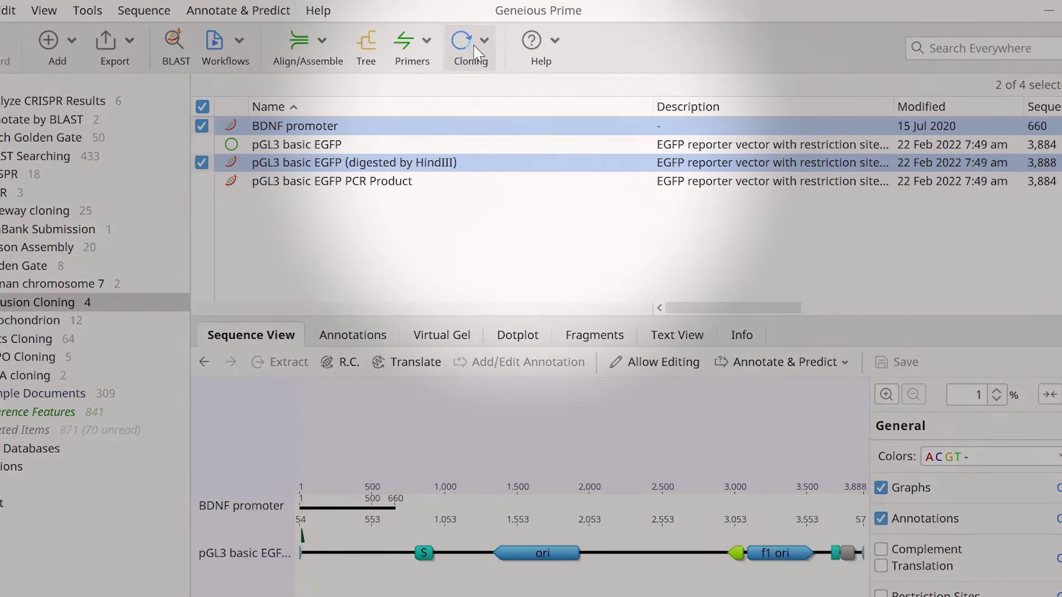
{"action": "left_click", "coordinate": [473, 51]}
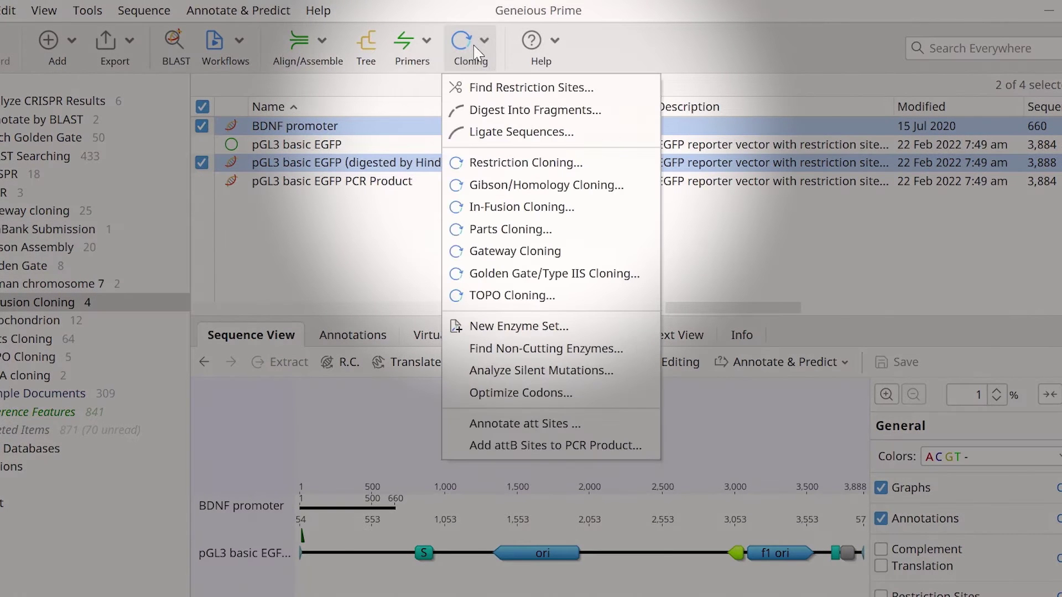
{"action": "left_click", "coordinate": [525, 207]}
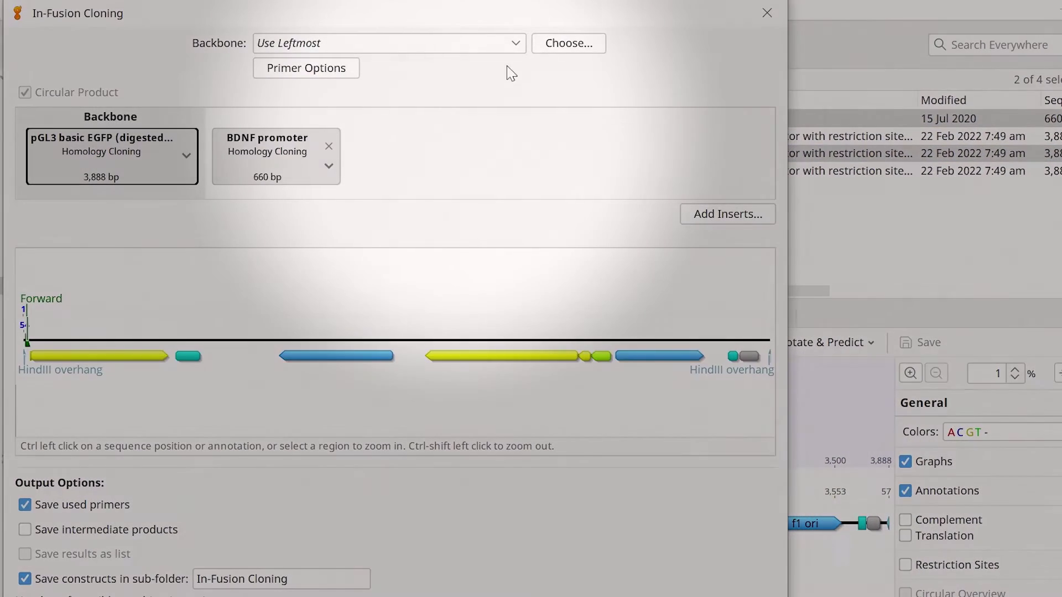
{"action": "left_click", "coordinate": [508, 48]}
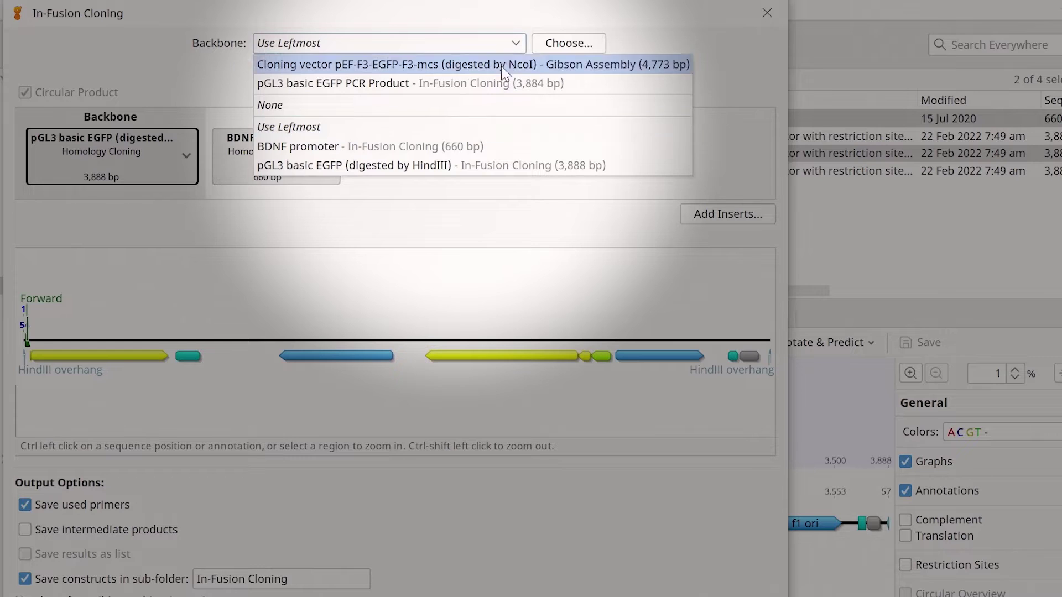
{"action": "left_click", "coordinate": [483, 169]}
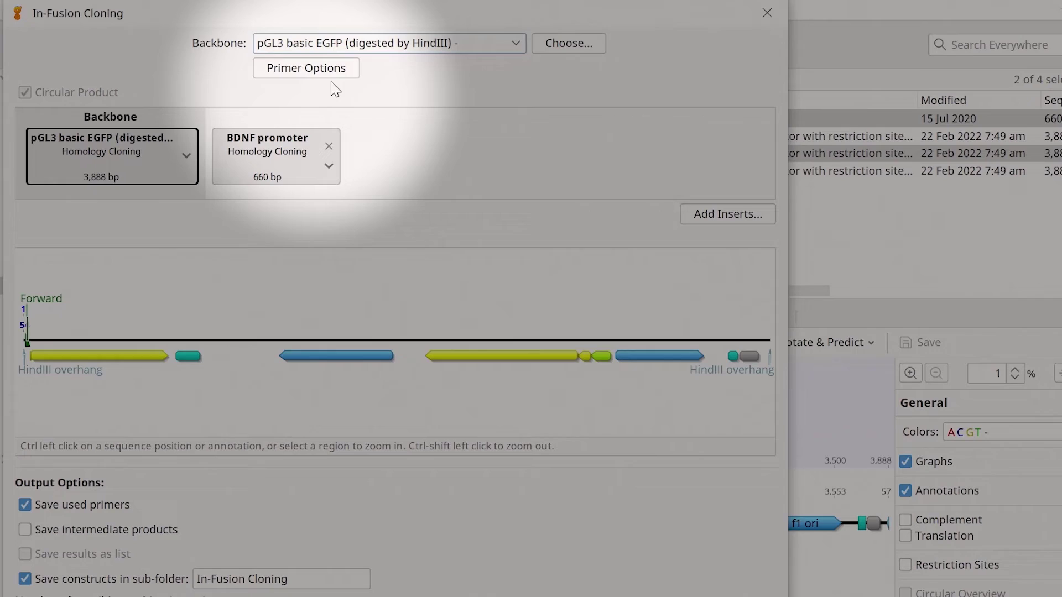
{"action": "left_click", "coordinate": [332, 69]}
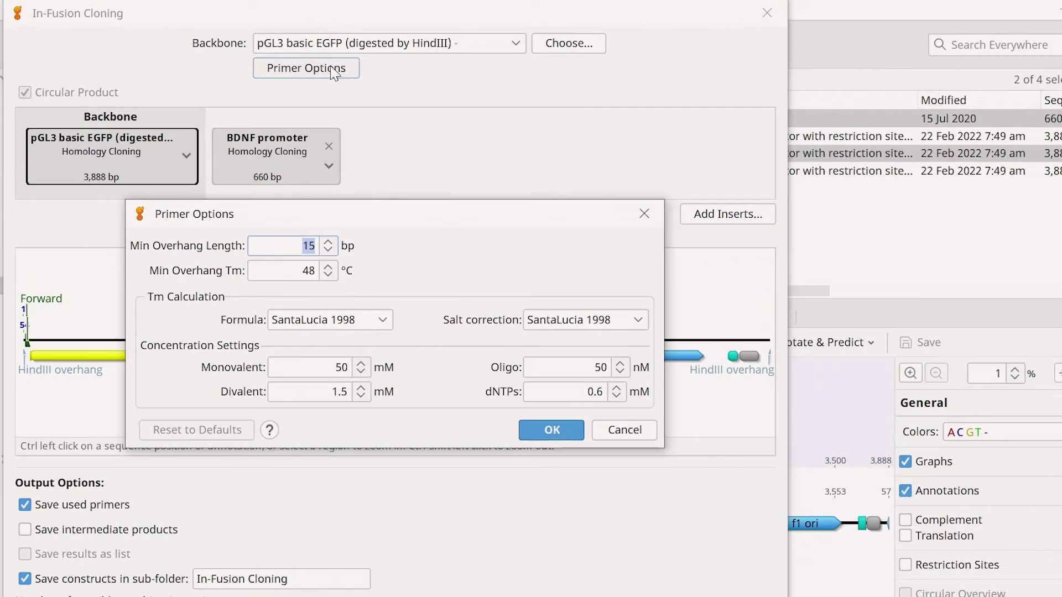
{"action": "left_click", "coordinate": [529, 419]}
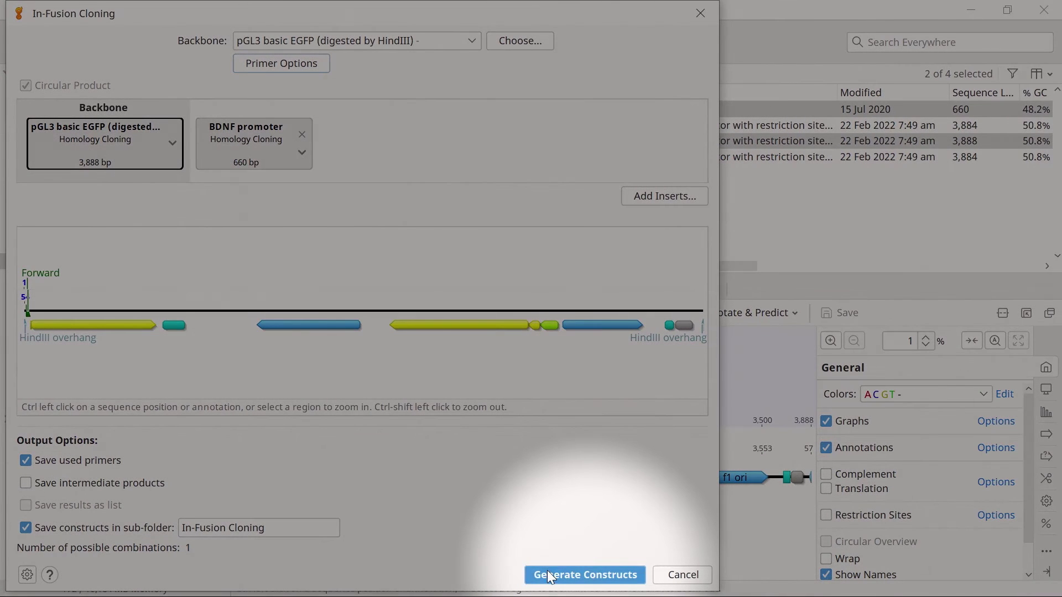
Generate the 4,548 bp construct with its two BDNF primers, then view the Homology Assembly Report.
{"action": "left_click", "coordinate": [546, 570]}
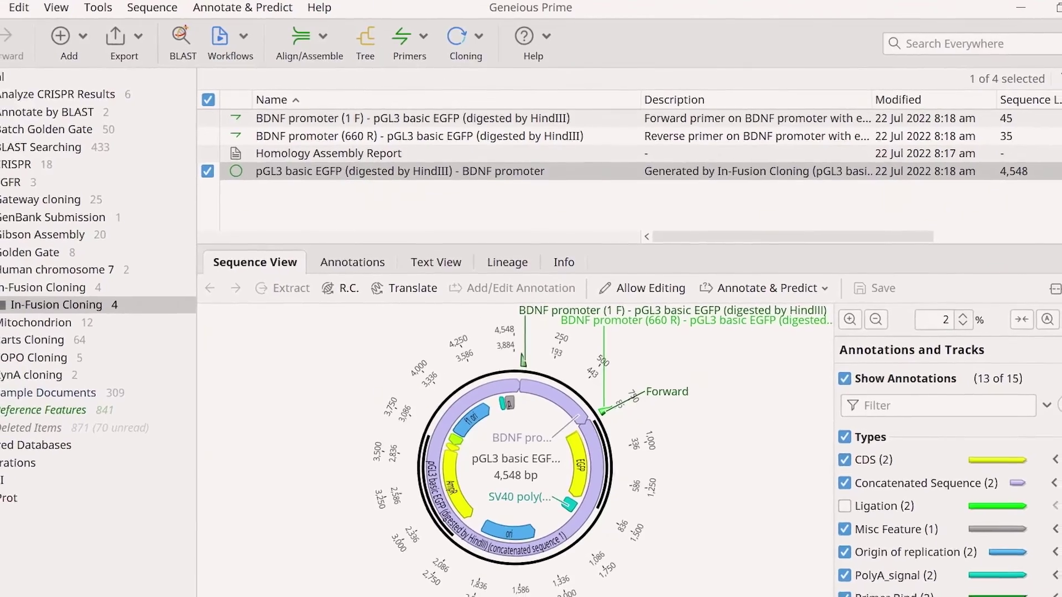
{"action": "left_click", "coordinate": [448, 145]}
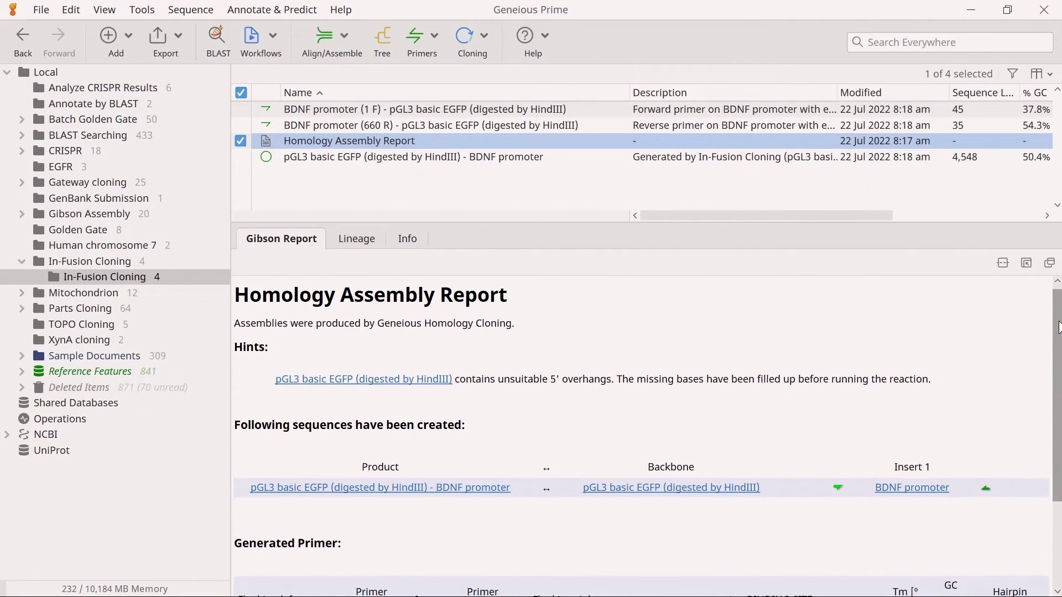
Review the Generated Primer section, then display the BDNF promoter 1 F and 660 R primers together.
{"action": "left_click_drag", "start_coordinate": [1060, 322], "coordinate": [1051, 417]}
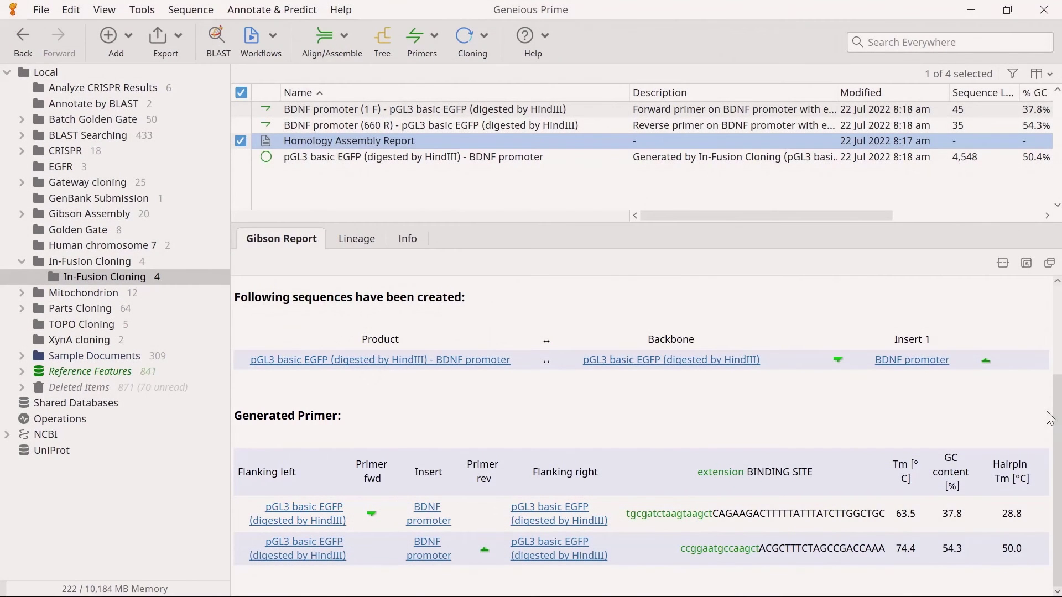
{"action": "left_click", "coordinate": [240, 141]}
{"action": "left_click", "coordinate": [240, 110]}
{"action": "left_click", "coordinate": [240, 125]}
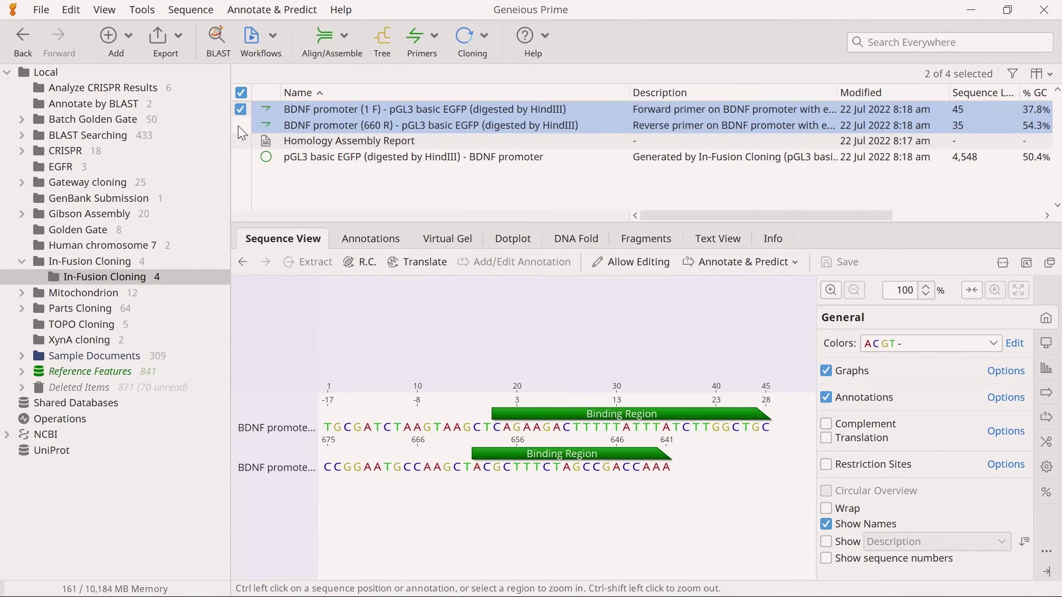
Switch to the 4,548 bp construct, select its 692 bp BDNF insert and inspect primer 1 F (bases 58–85).
{"action": "left_click", "coordinate": [239, 126]}
{"action": "left_click", "coordinate": [240, 109]}
{"action": "left_click", "coordinate": [241, 157]}
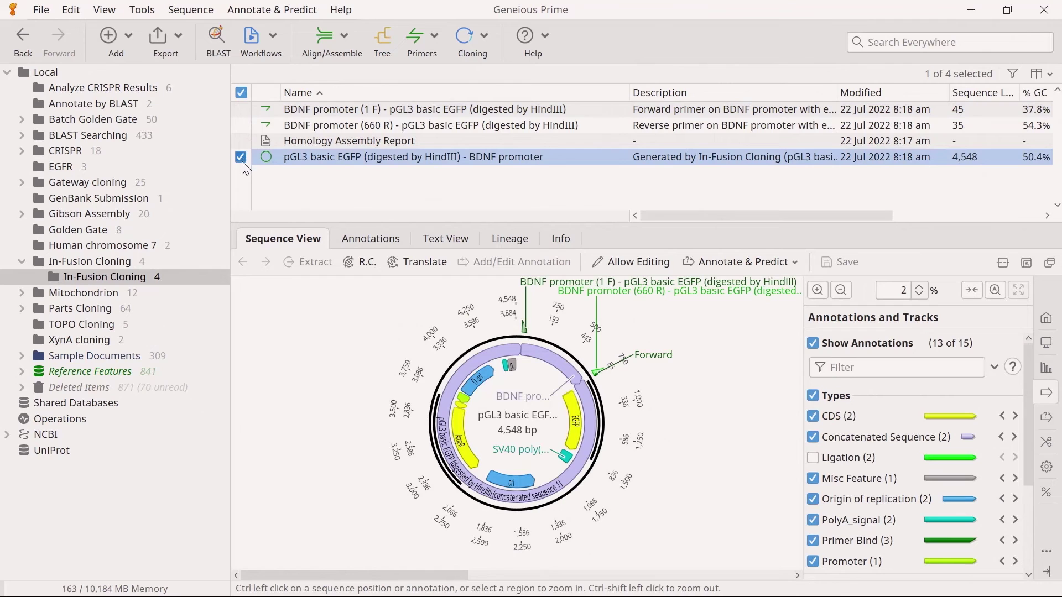
{"action": "left_click", "coordinate": [544, 366]}
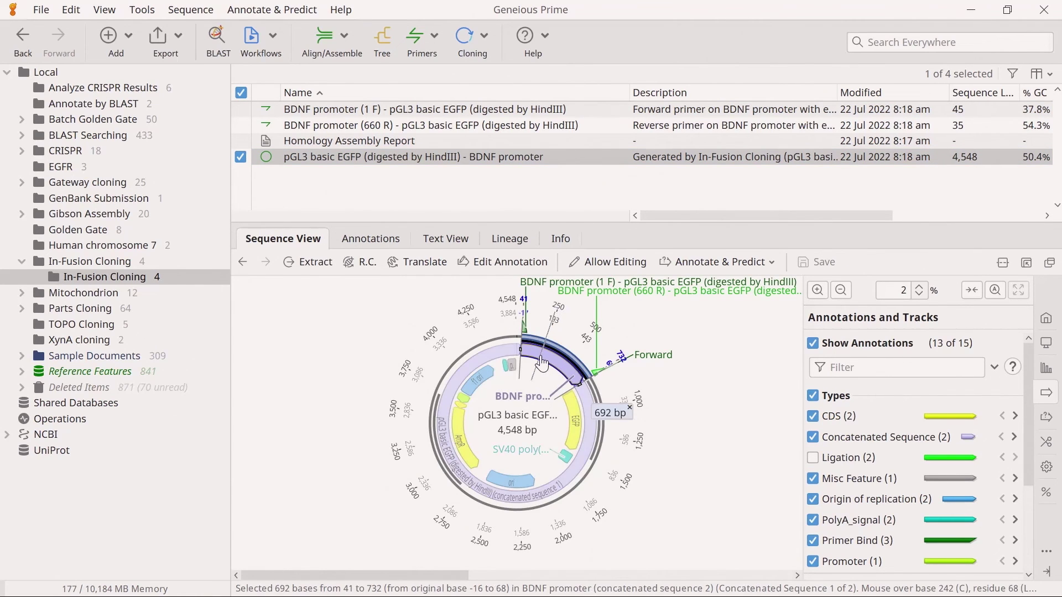
{"action": "scroll", "coordinate": [544, 366], "scroll_direction": "up", "scroll_amount": 3}
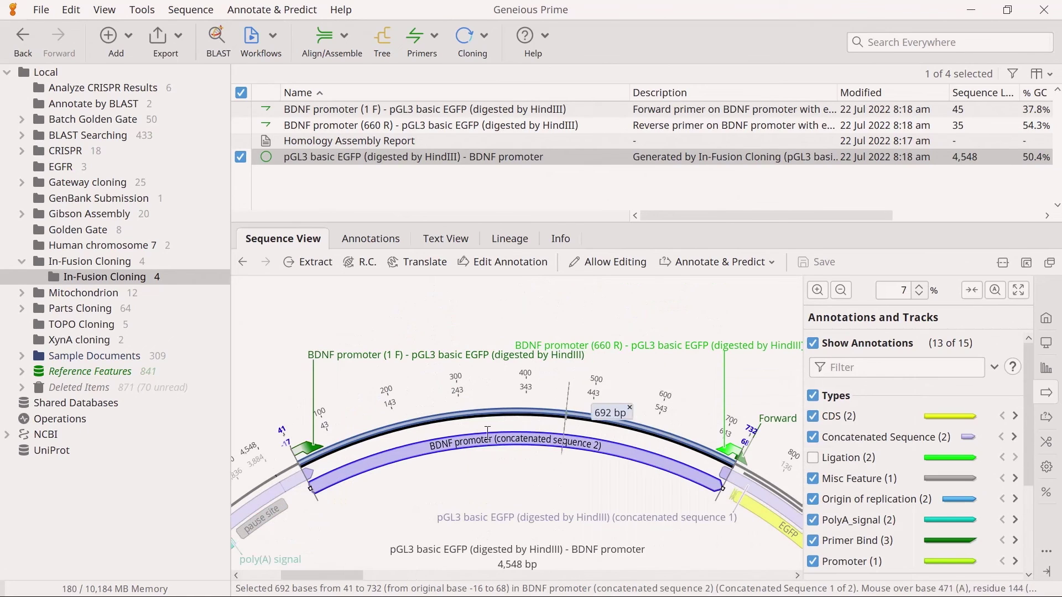
{"action": "mouse_move", "coordinate": [310, 458]}
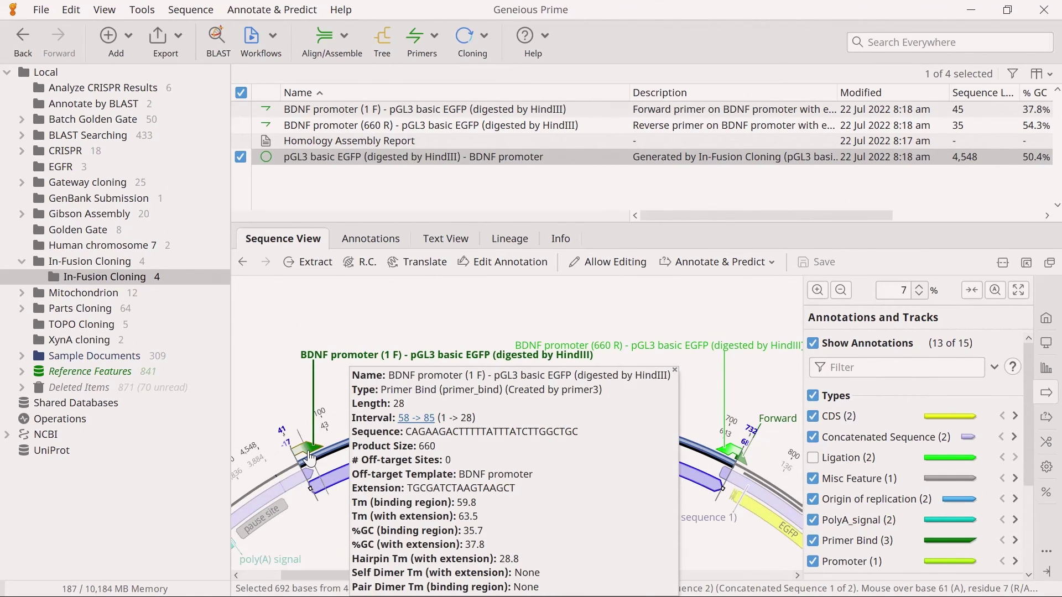